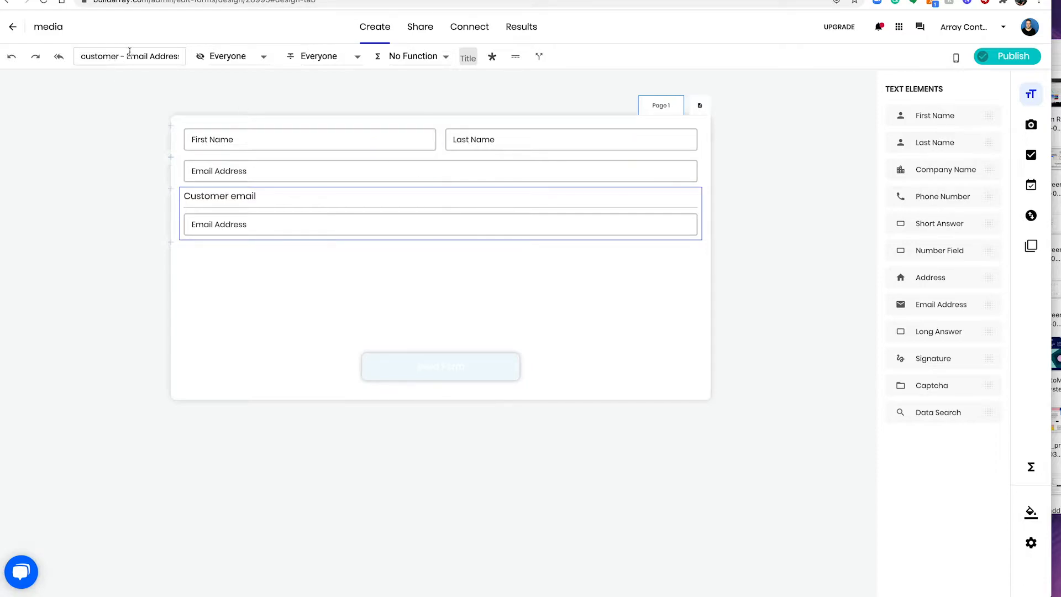
# Add a new email auto-send automation to the media form and name it "email trigger".
pyautogui.moveTo(126, 54); pyautogui.dragTo(80, 55)
pyautogui.click(470, 28)
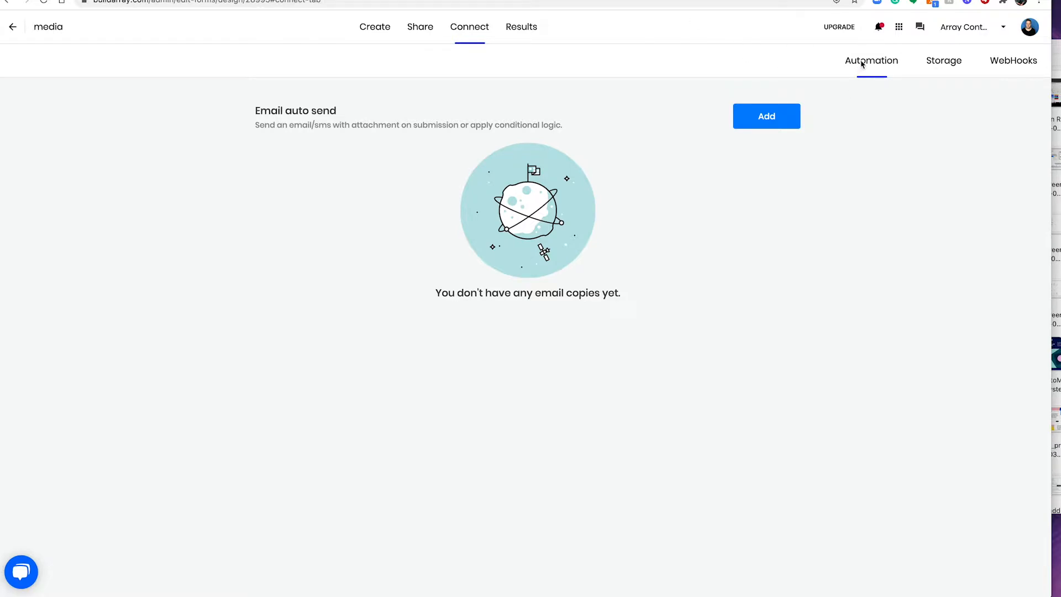
pyautogui.click(768, 118)
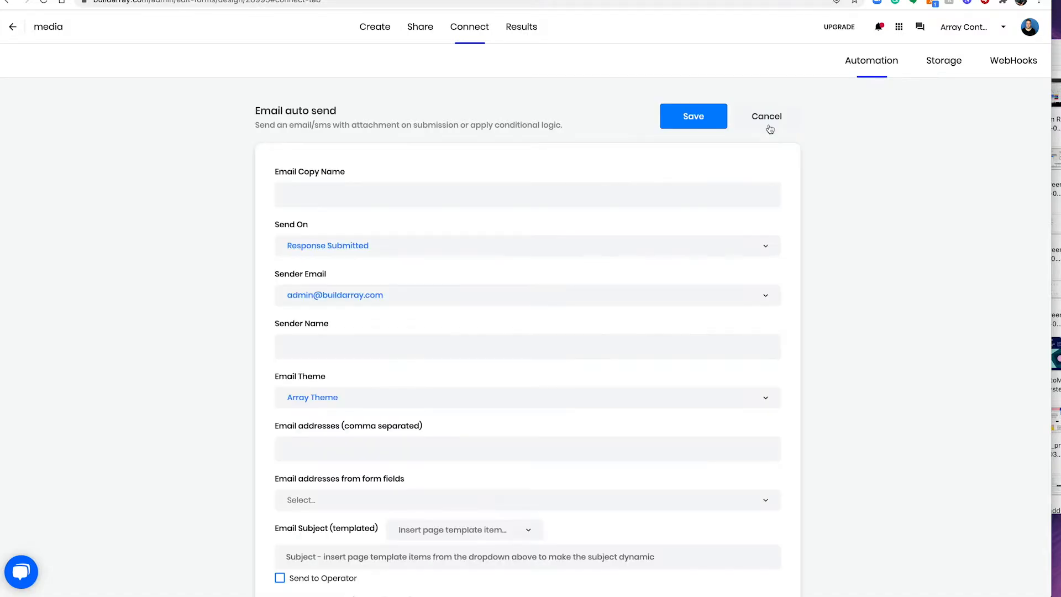
pyautogui.scroll(-3, 645, 177)
pyautogui.scroll(3, 644, 180)
pyautogui.click(623, 189)
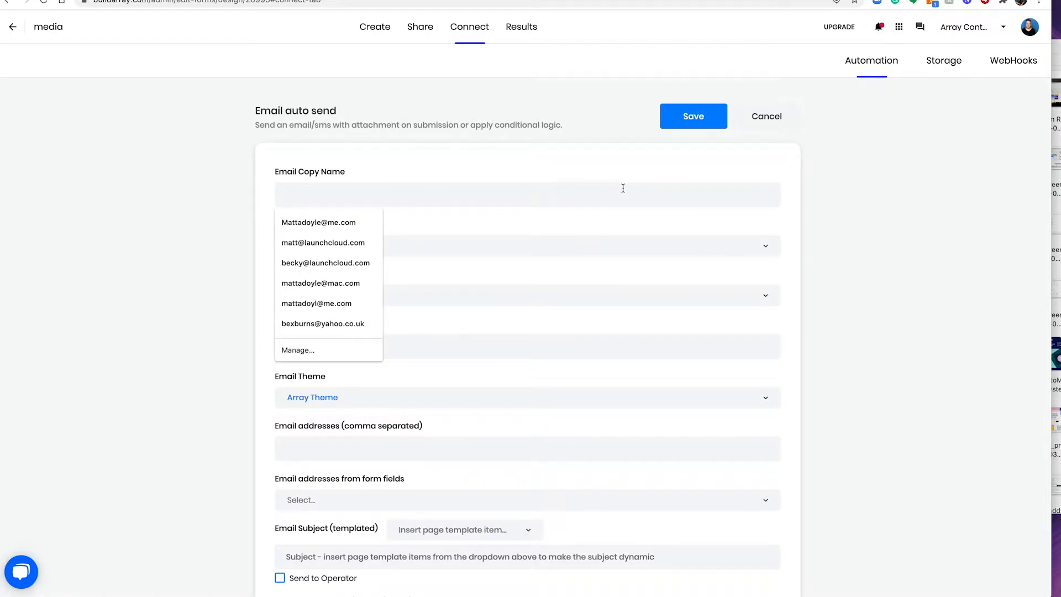
pyautogui.write('email tr')
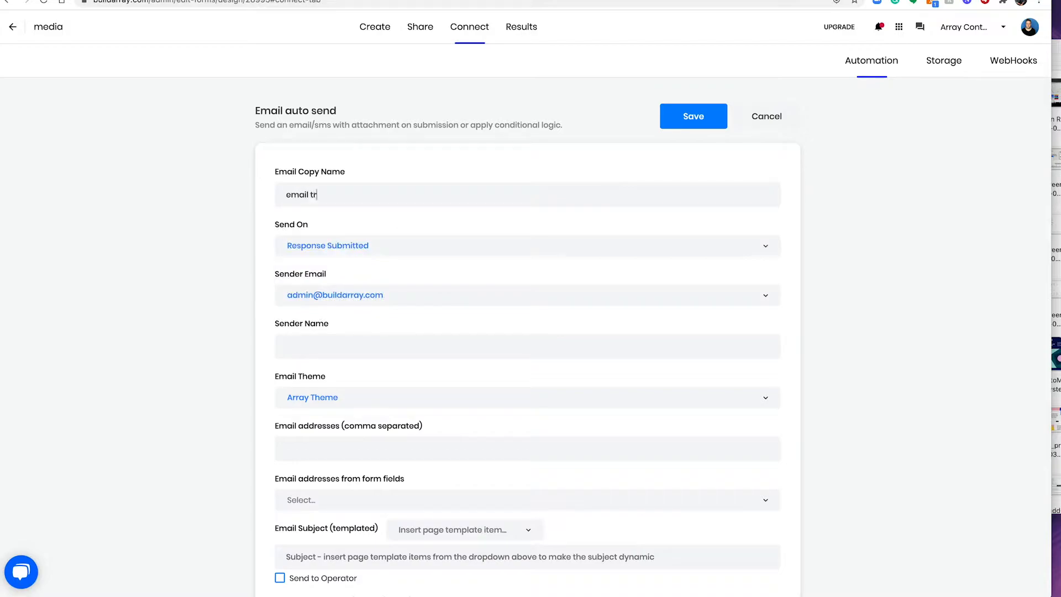
pyautogui.write('igger')
# Review the available Send On triggers and sender email options for the email.
pyautogui.click(427, 250)
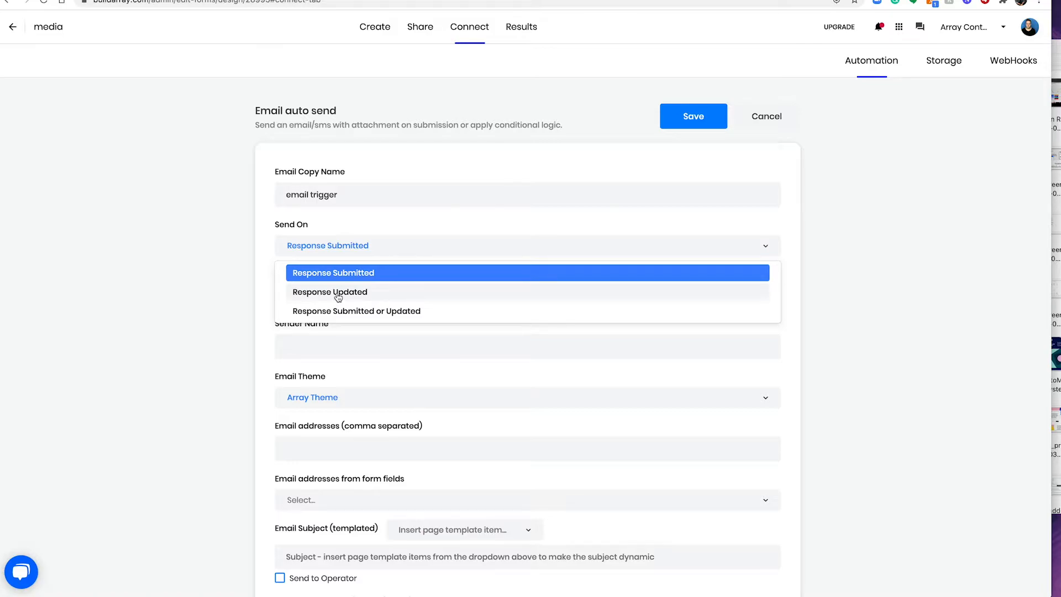
pyautogui.click(847, 216)
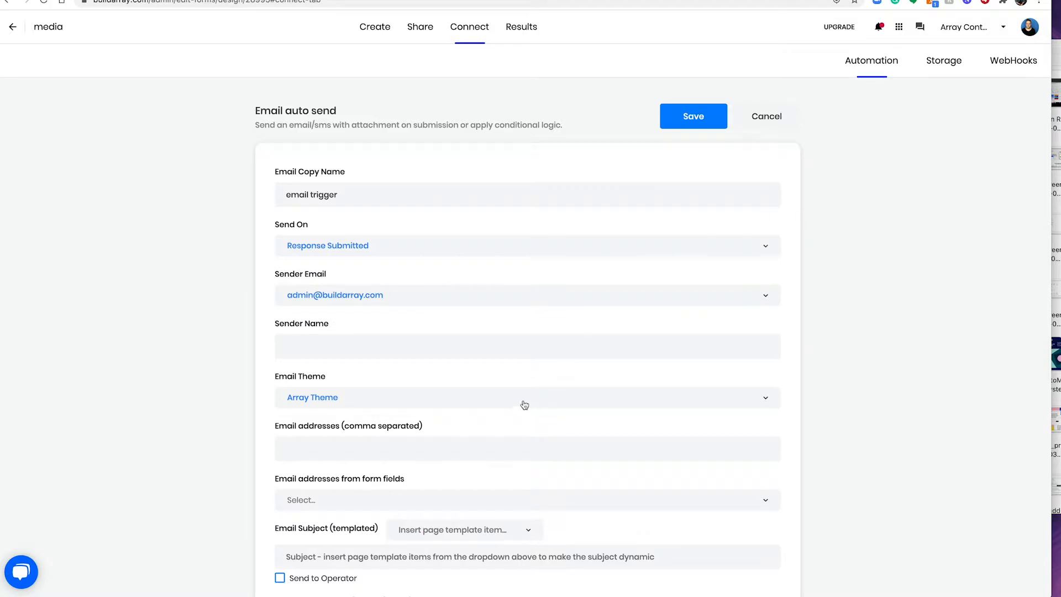
pyautogui.click(418, 304)
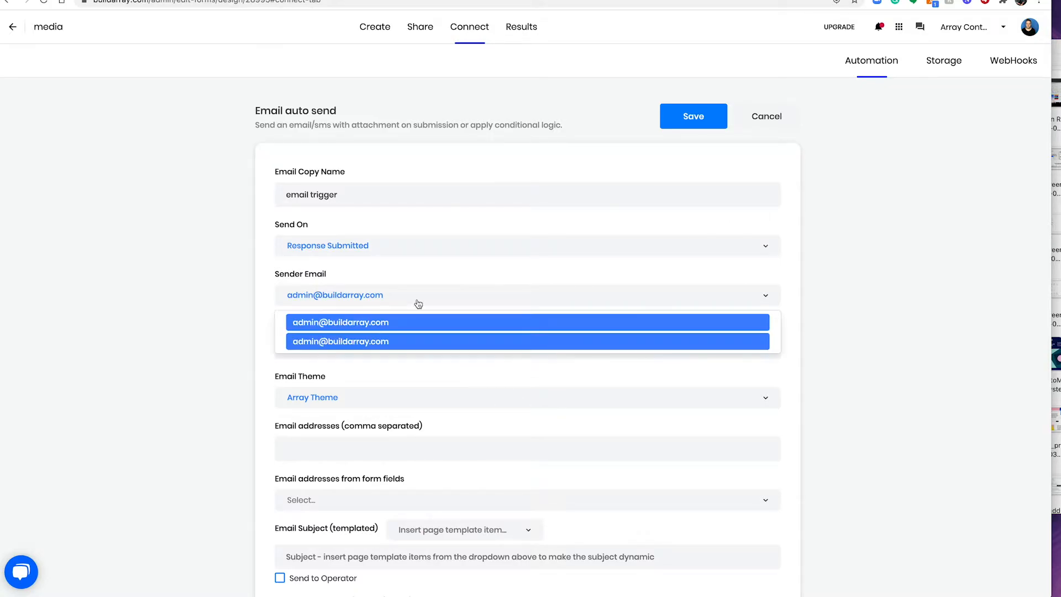
pyautogui.click(807, 226)
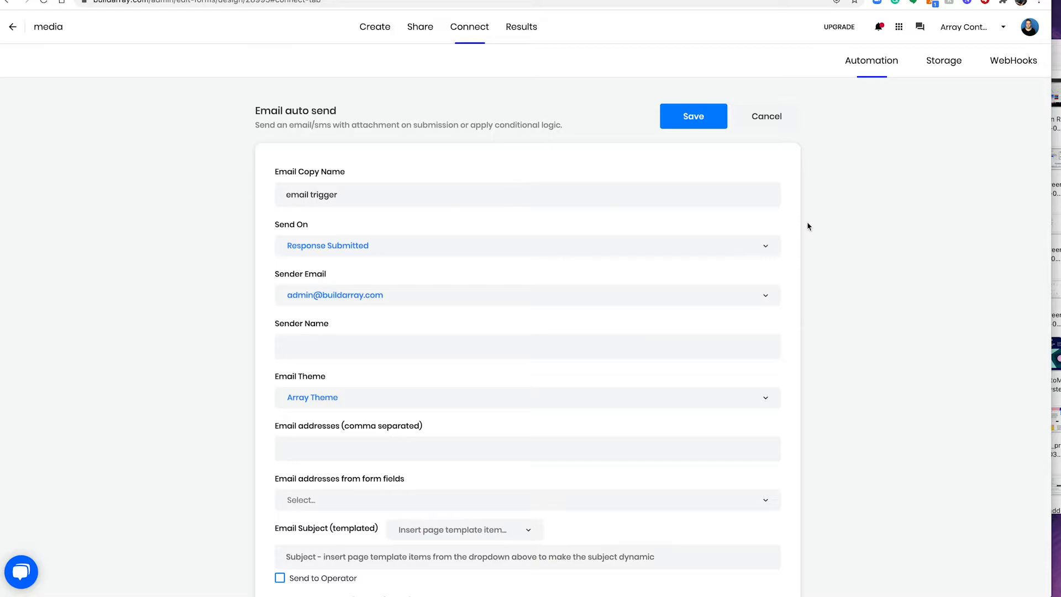
# Enter the sender's name and choose Array Theme as the email theme.
pyautogui.click(466, 347)
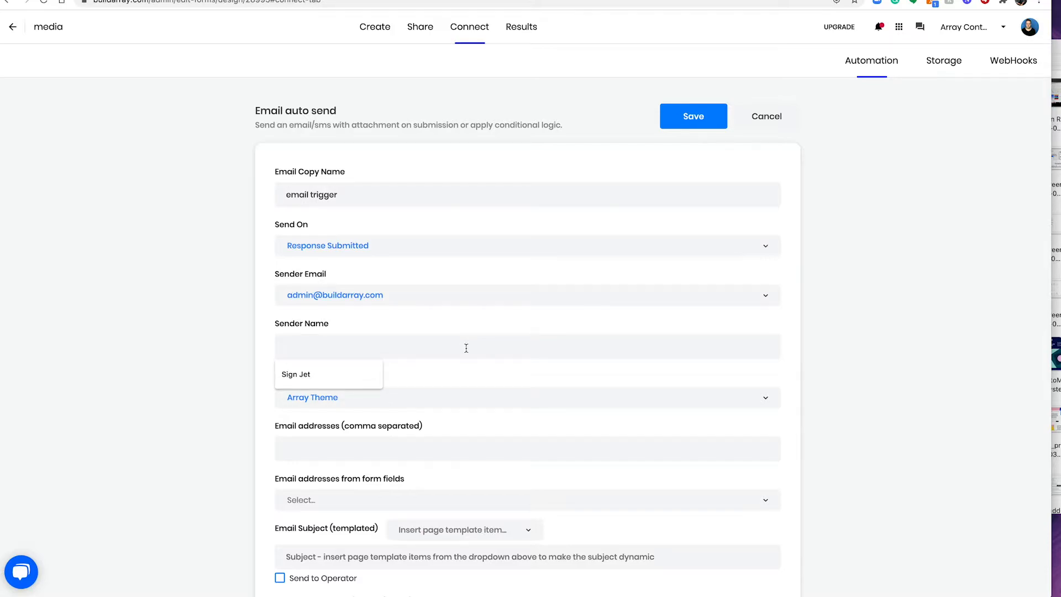
pyautogui.write('Matt')
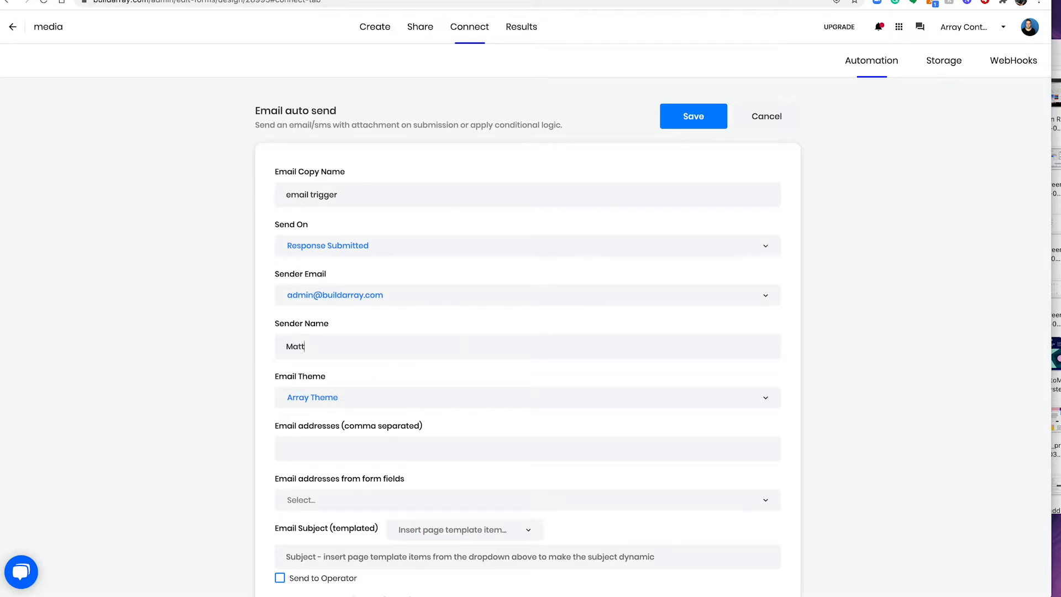
pyautogui.scroll(-3, 467, 408)
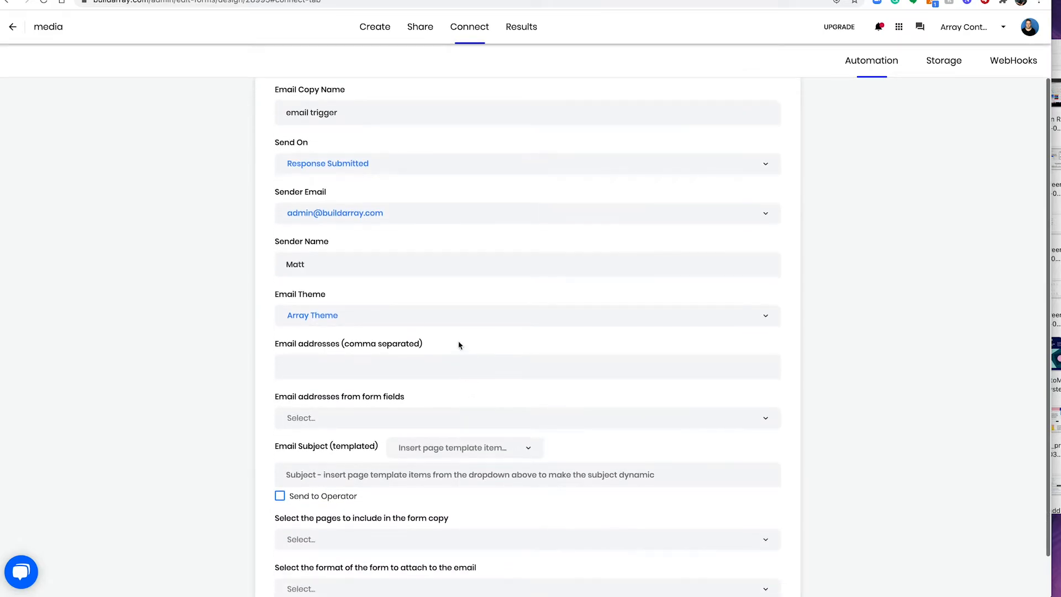
pyautogui.click(455, 325)
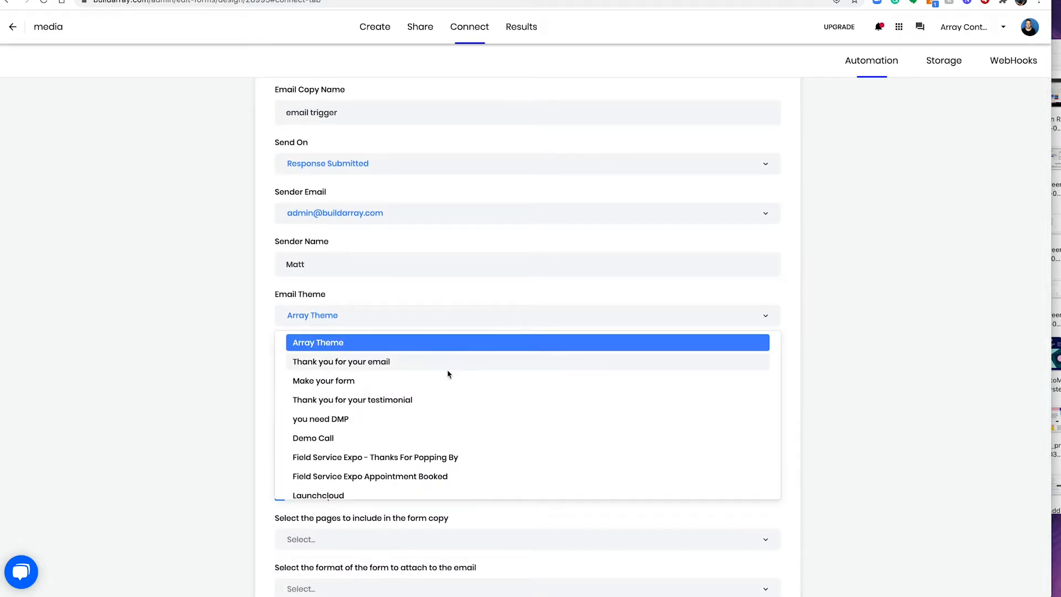
pyautogui.scroll(-2, 448, 374)
pyautogui.scroll(-2, 447, 374)
pyautogui.scroll(5, 449, 375)
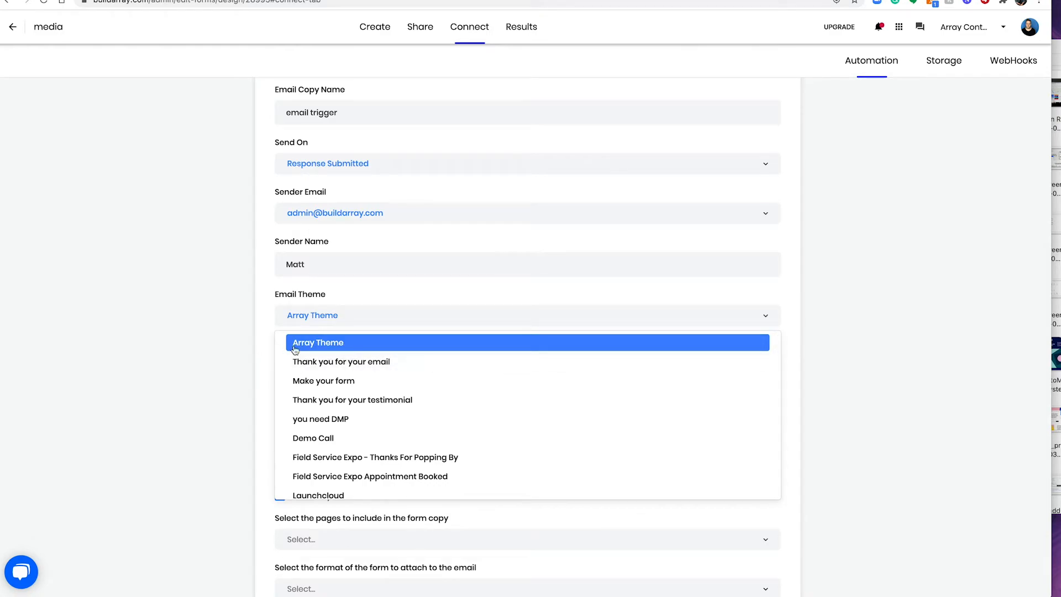
pyautogui.click(306, 343)
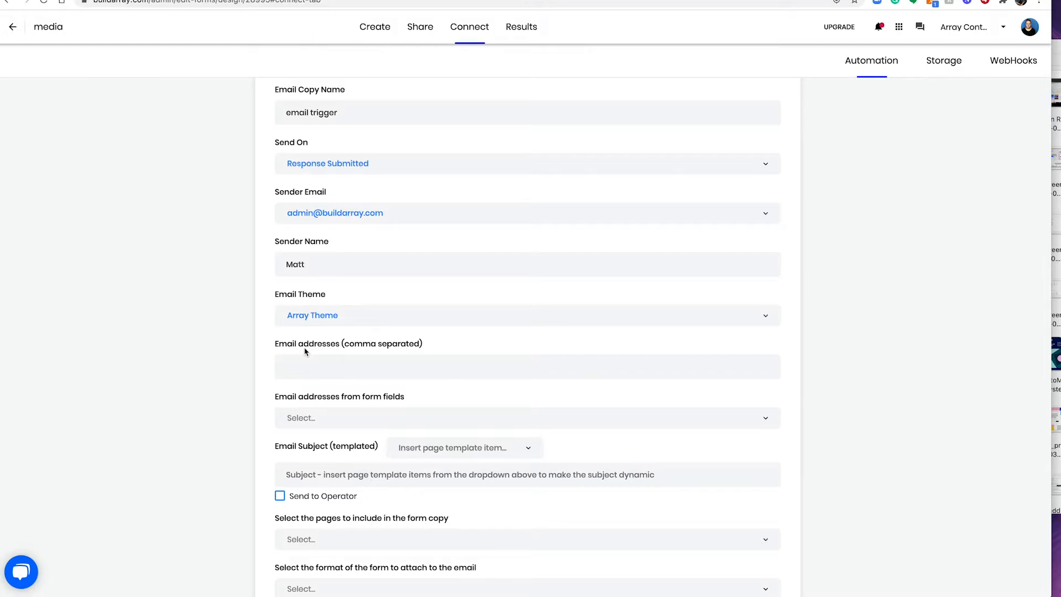
# Set the email recipient to the form field "customer - Email Address".
pyautogui.scroll(-1, 305, 350)
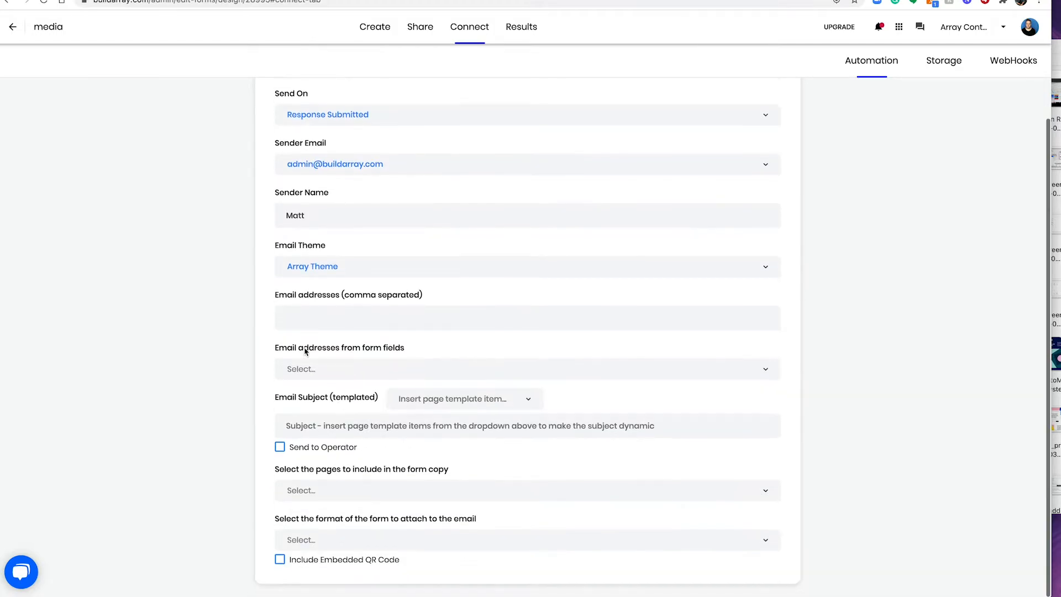
pyautogui.click(320, 310)
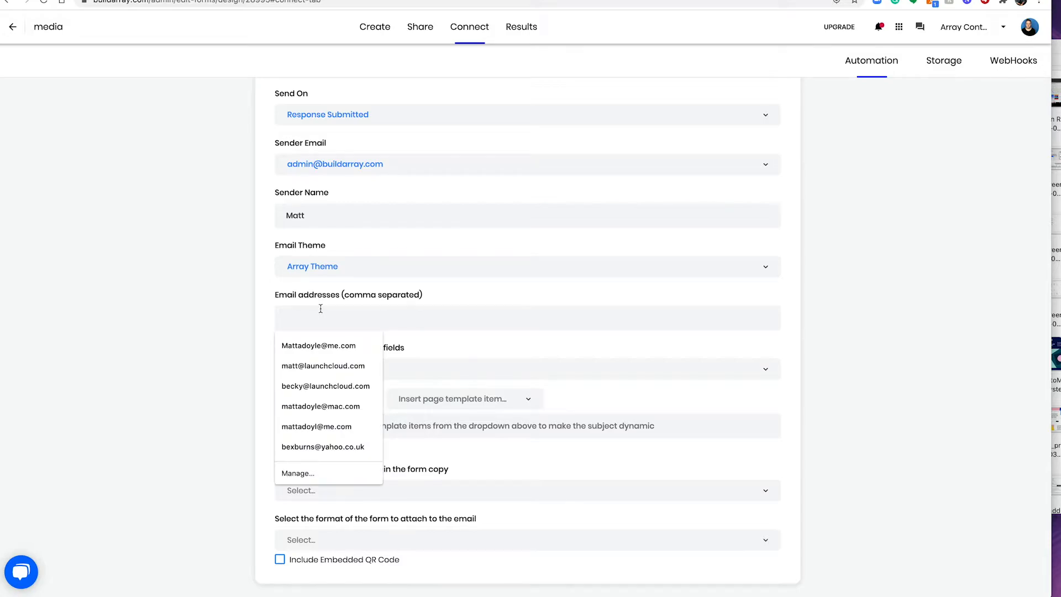
pyautogui.click(101, 330)
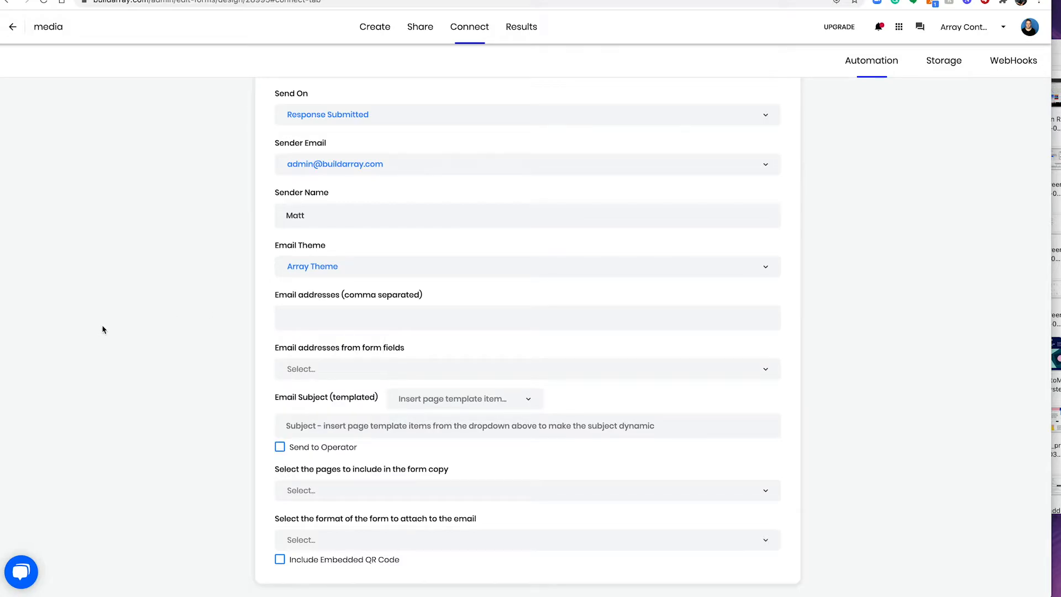
pyautogui.click(301, 370)
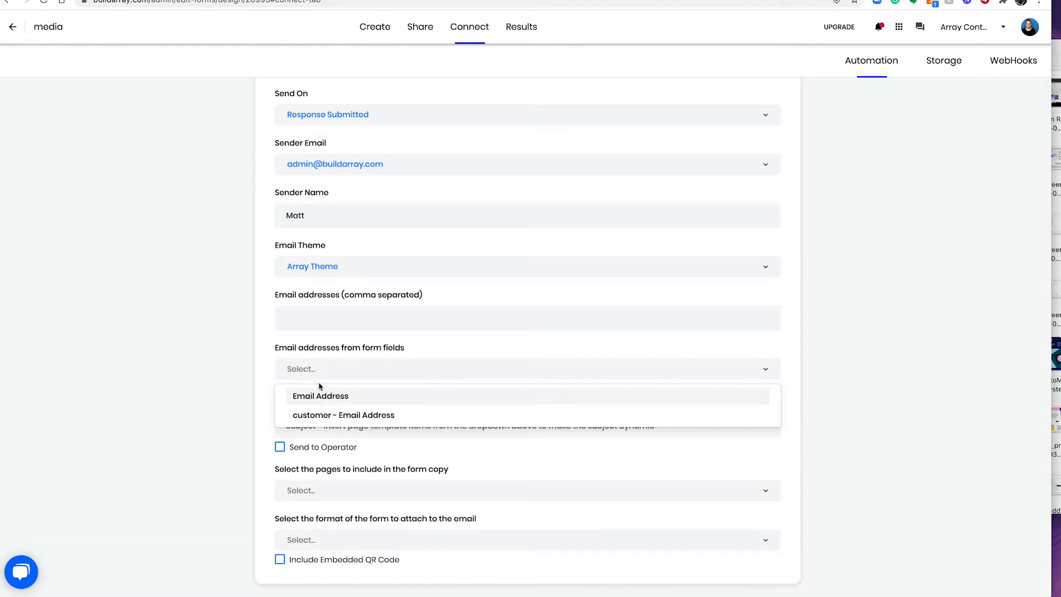
pyautogui.click(335, 415)
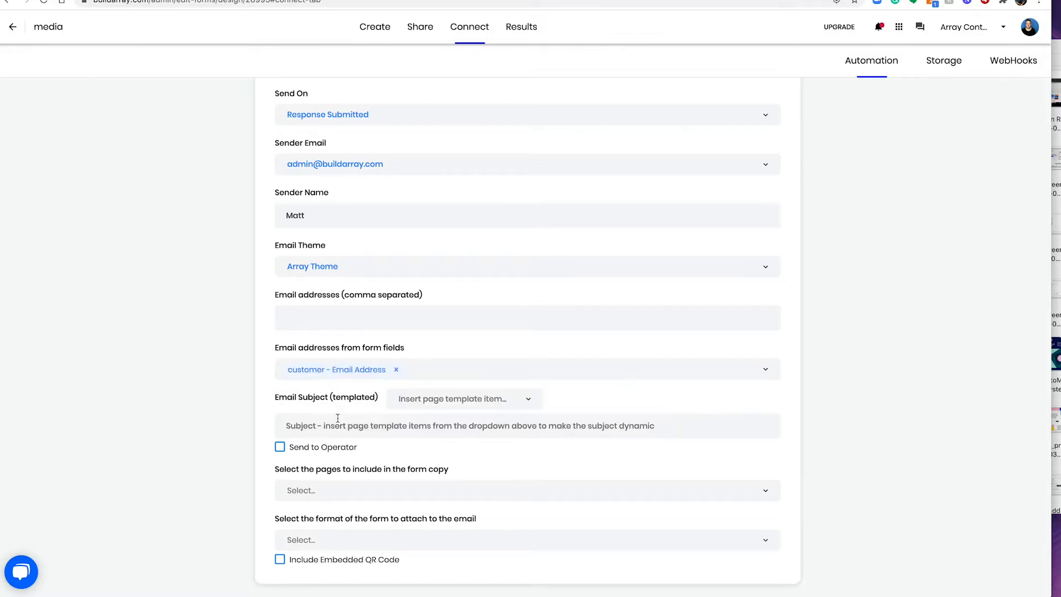
pyautogui.click(568, 364)
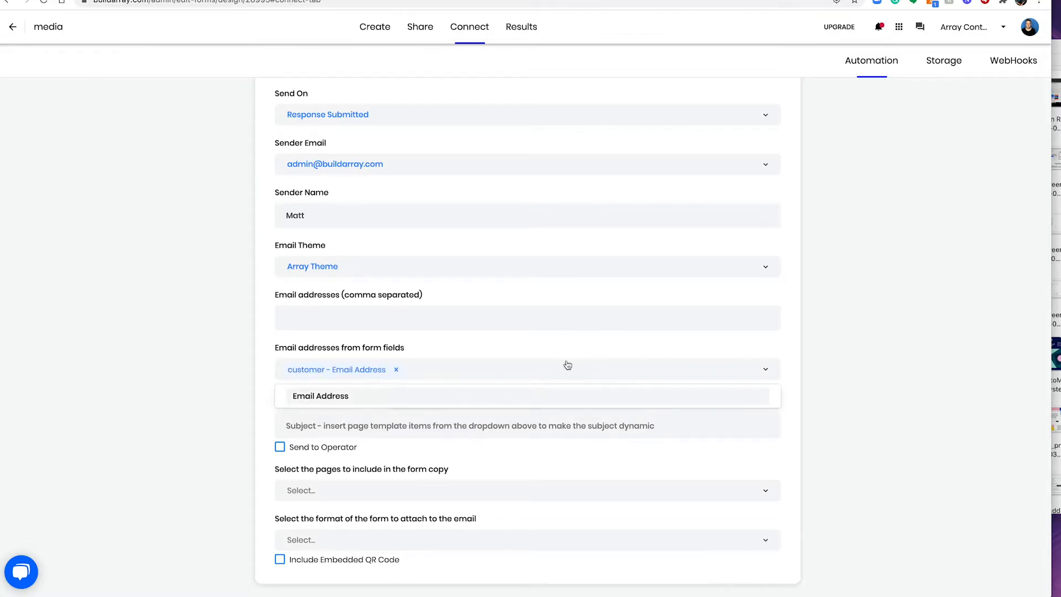
pyautogui.click(214, 391)
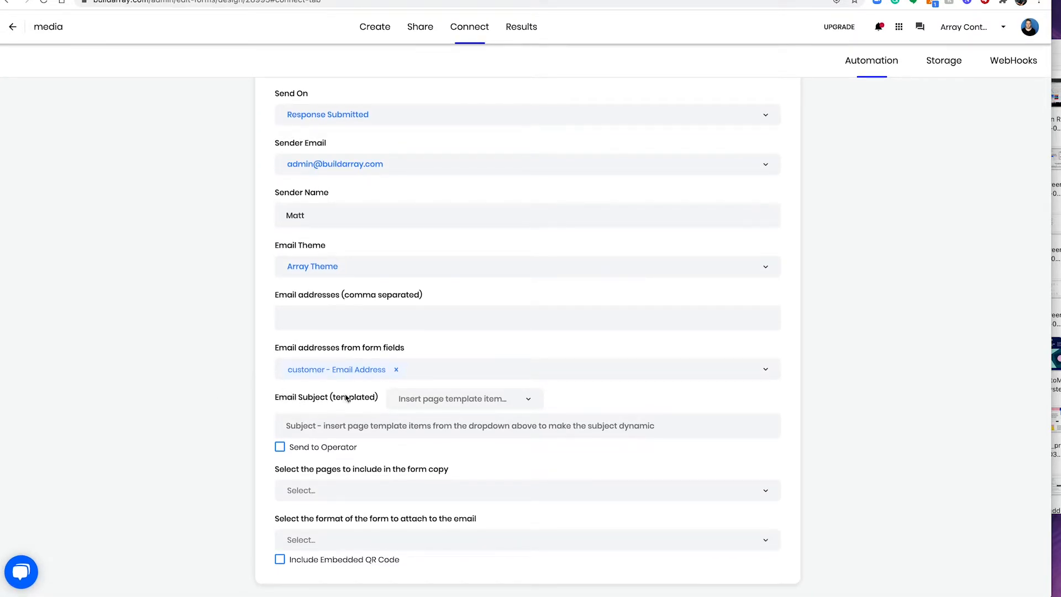
# Write the email subject as "your email" followed by the First Name template item.
pyautogui.click(325, 423)
pyautogui.write('y')
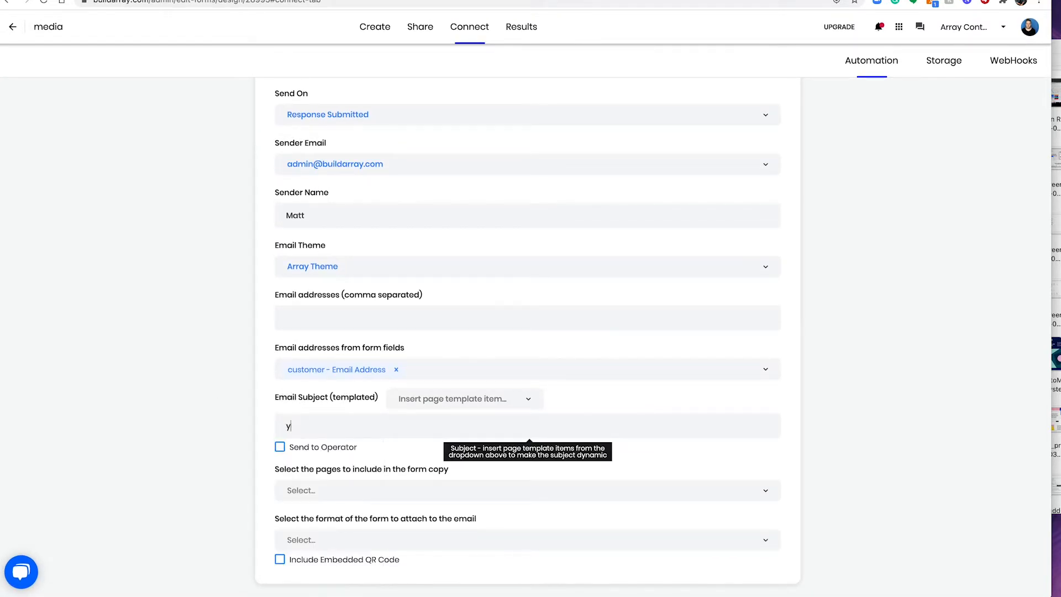
pyautogui.write('our email')
pyautogui.click(497, 409)
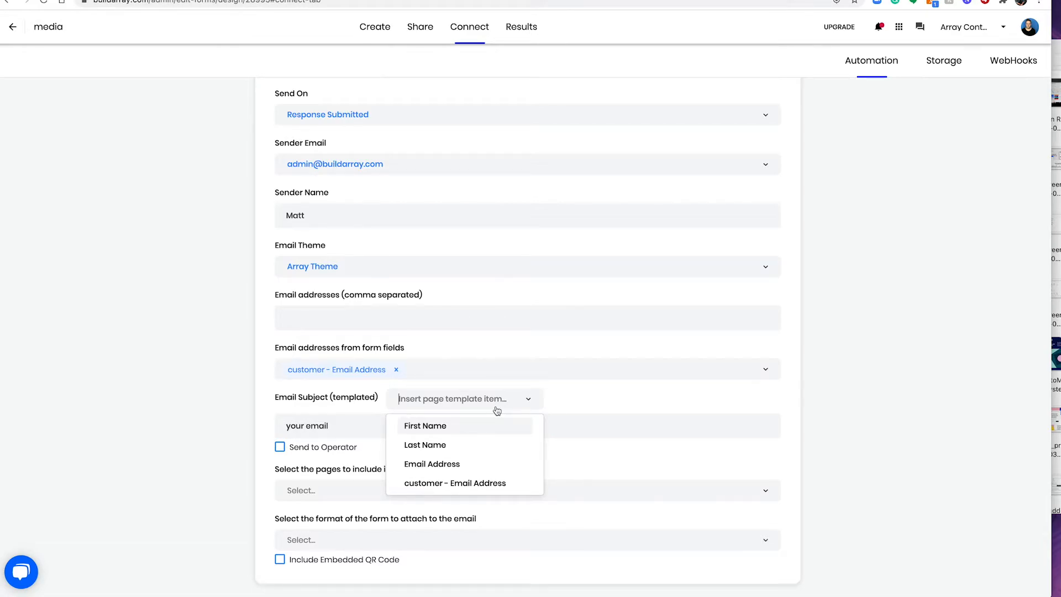
pyautogui.click(447, 427)
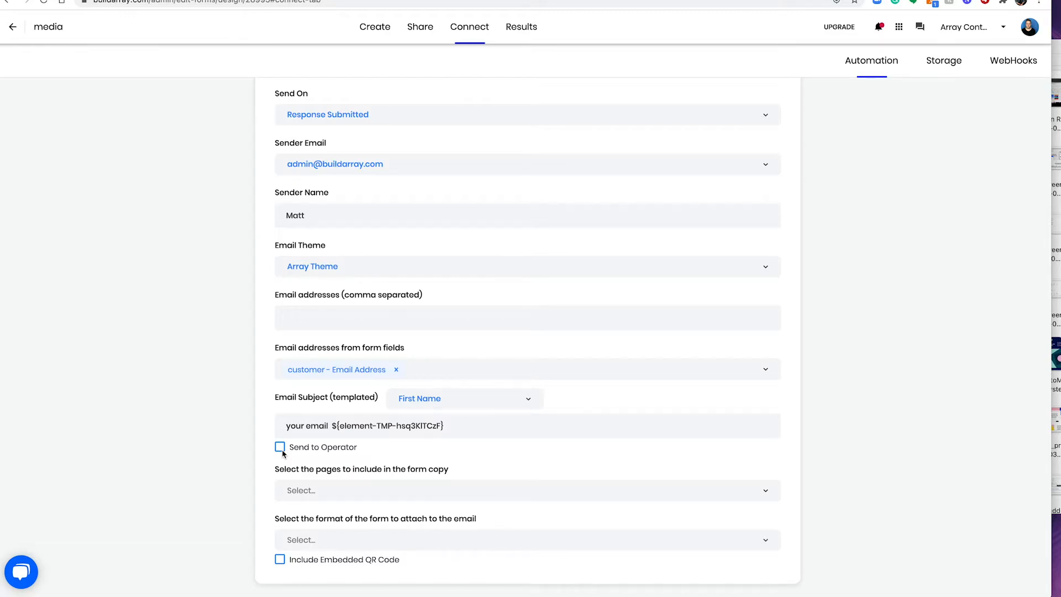
# Examine which form pages can be included in the copy and which attachment formats are offered.
pyautogui.click(349, 490)
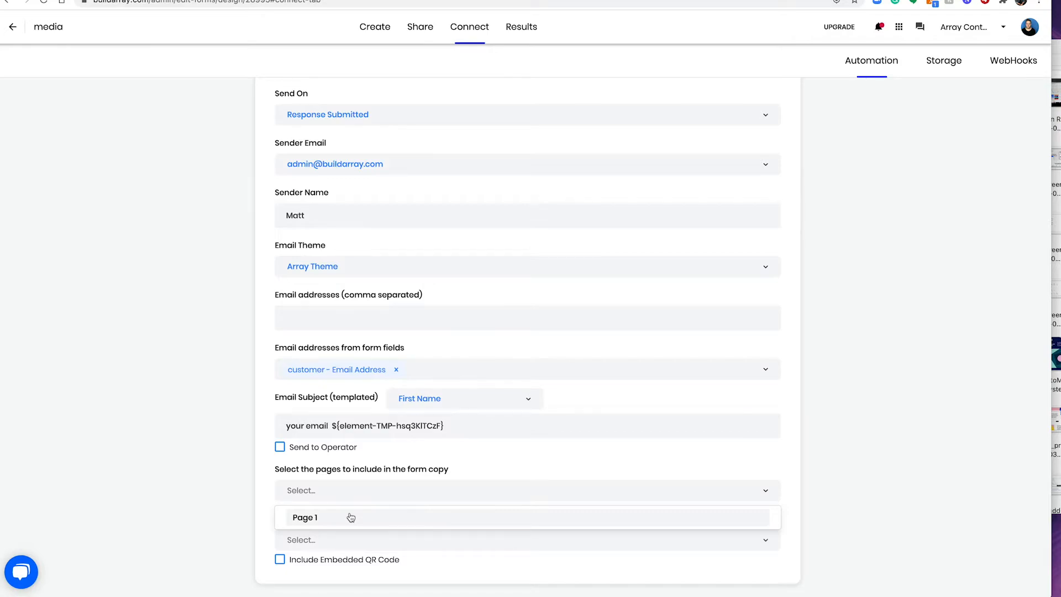
pyautogui.click(216, 475)
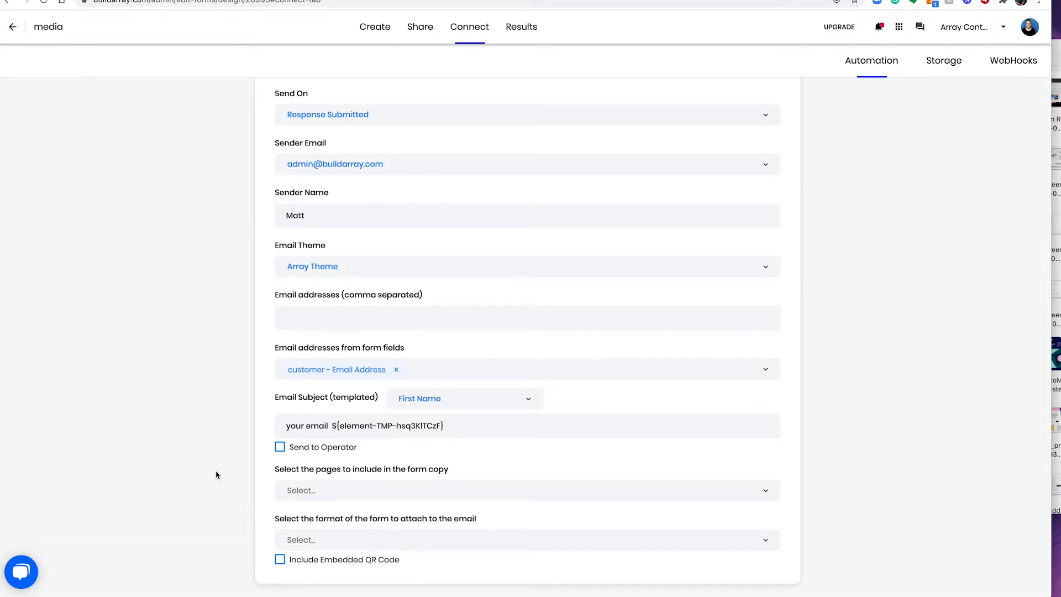
pyautogui.click(323, 540)
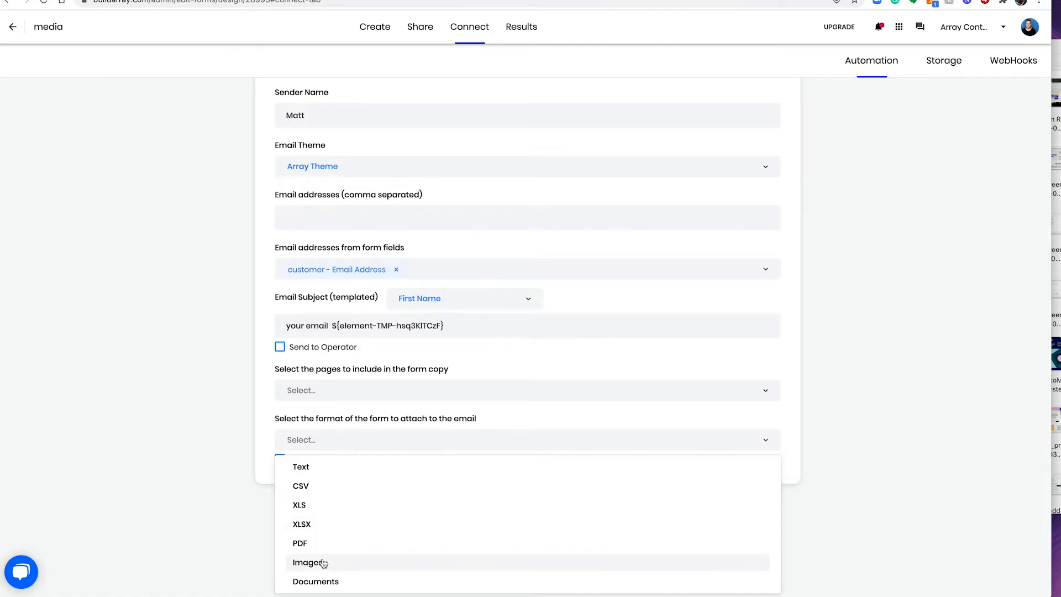
pyautogui.click(196, 454)
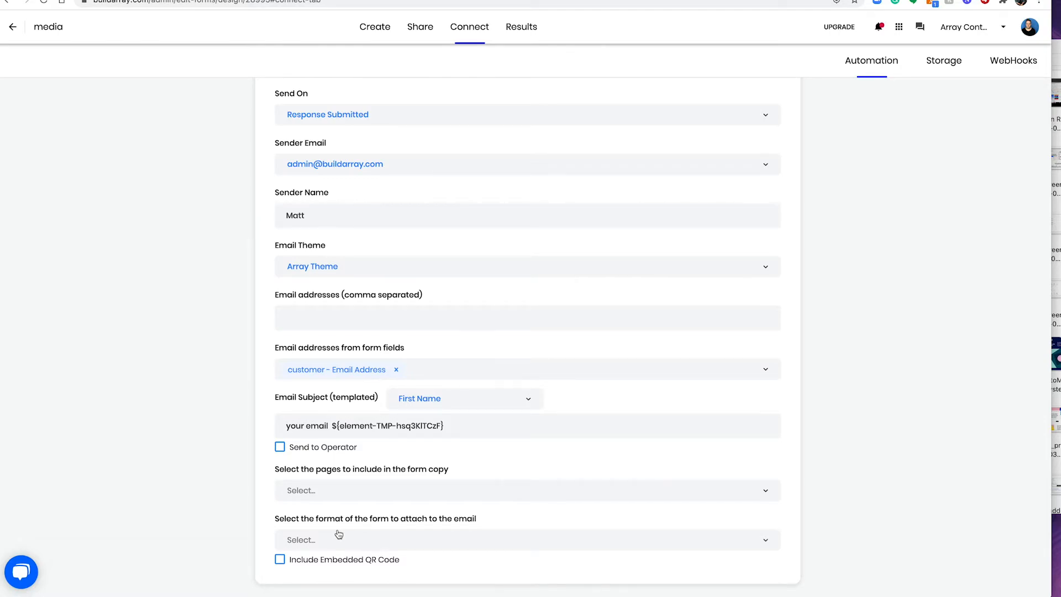
pyautogui.click(366, 489)
pyautogui.click(398, 542)
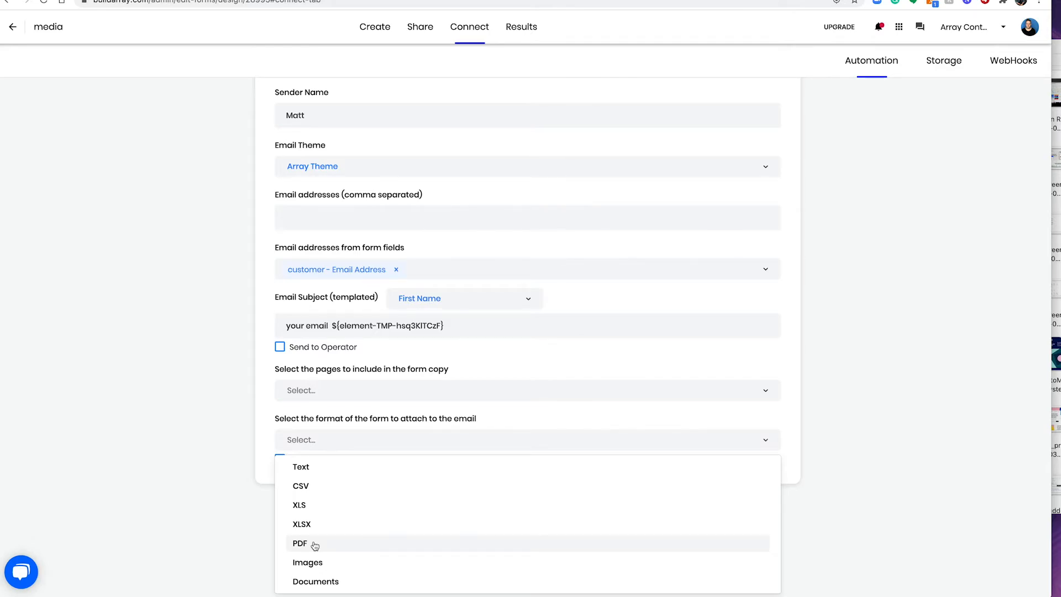
pyautogui.click(257, 413)
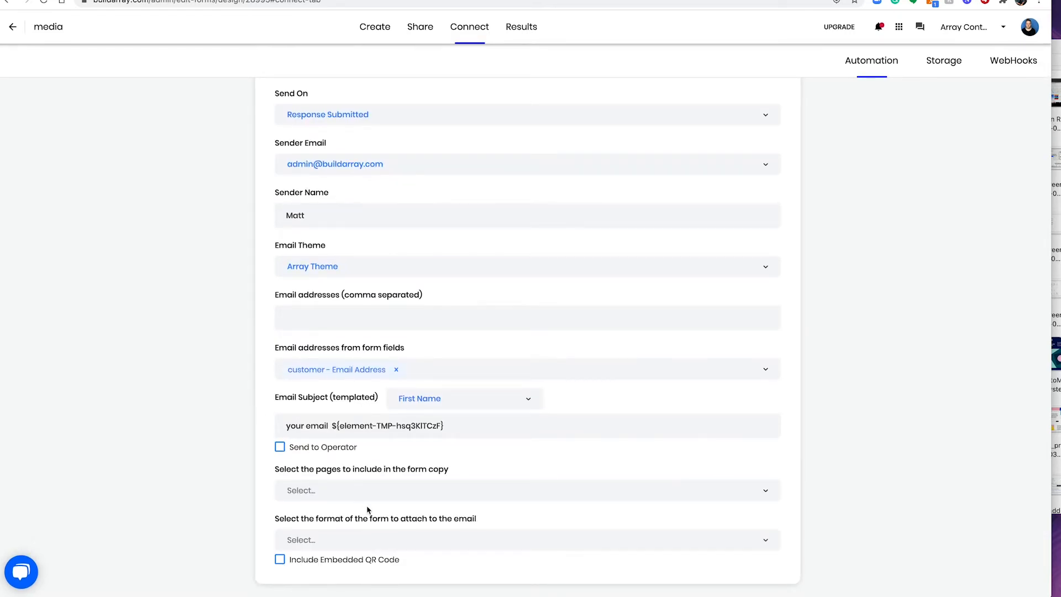
pyautogui.click(376, 536)
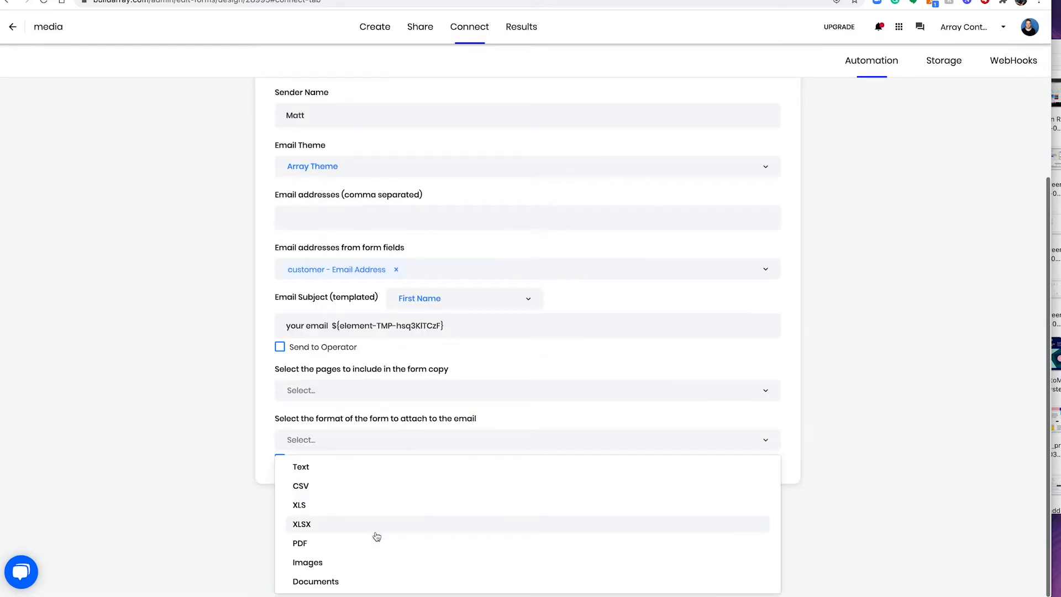
pyautogui.click(269, 435)
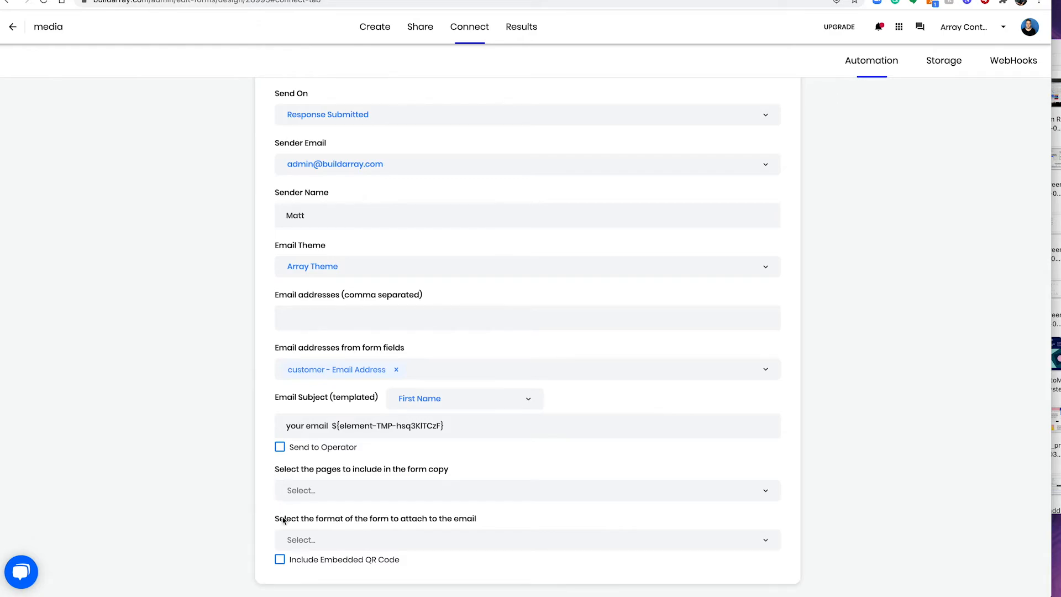
# Include an embedded QR code in the email without entering QR content, and save the automation.
pyautogui.click(280, 559)
pyautogui.scroll(-2, 281, 559)
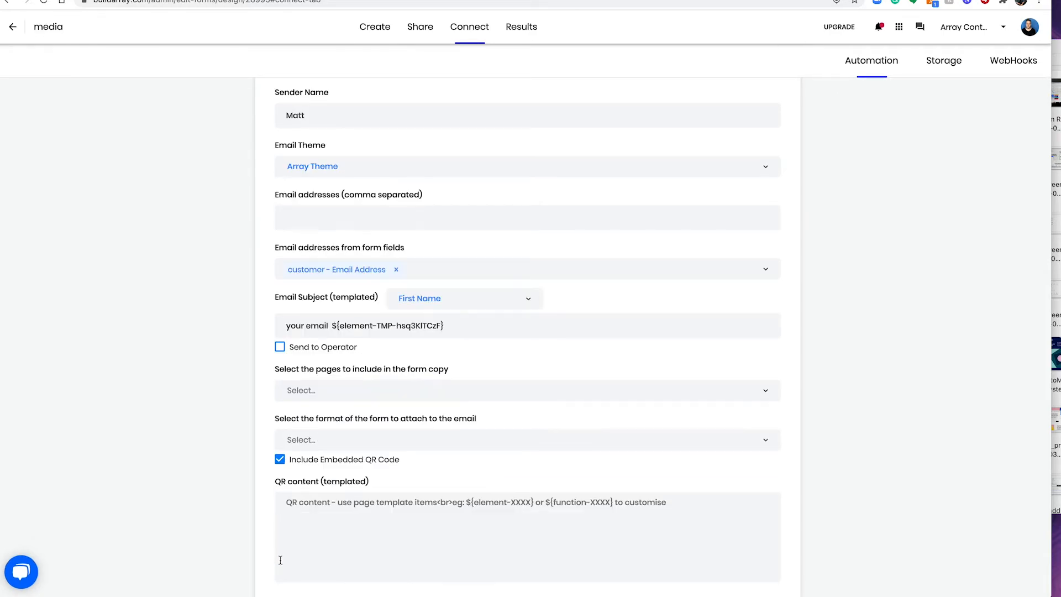
pyautogui.click(347, 508)
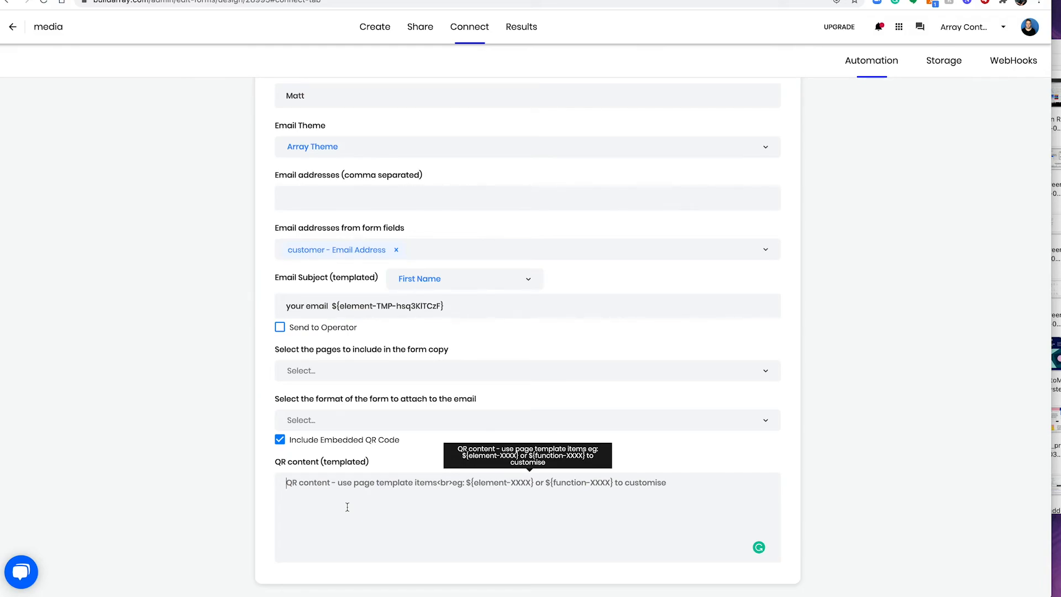
pyautogui.scroll(5, 347, 507)
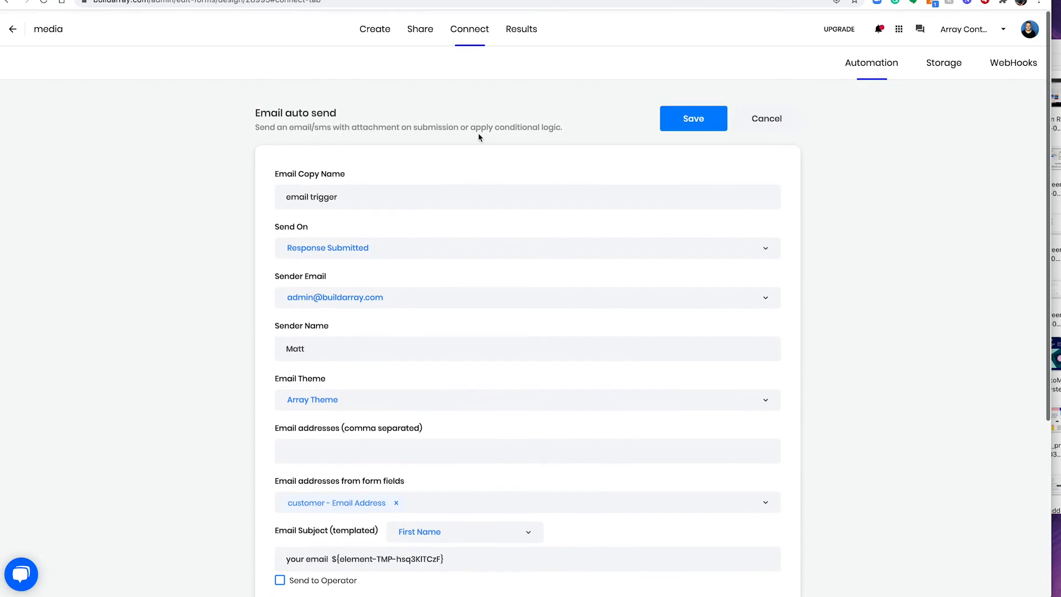
pyautogui.click(695, 126)
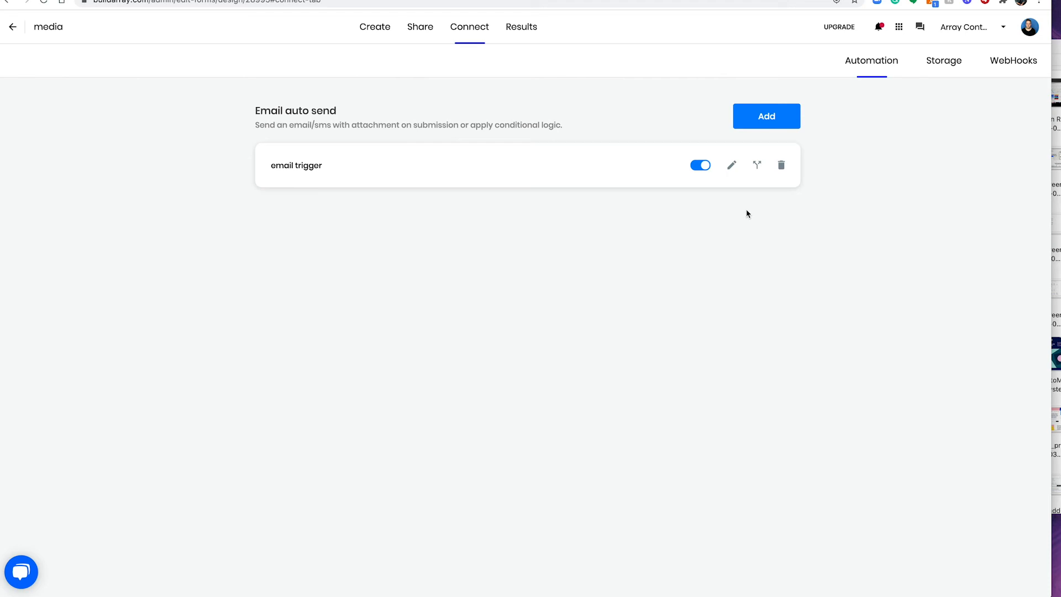
# Add a condition to the email trigger based on the "customer - Email Address" field and open its comparison options.
pyautogui.click(758, 167)
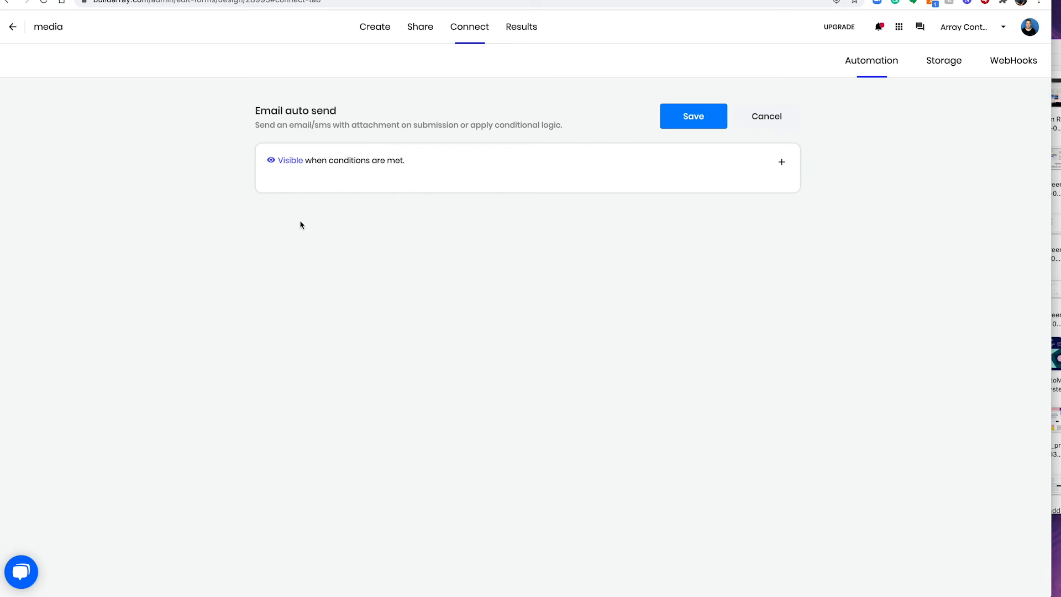
pyautogui.click(782, 163)
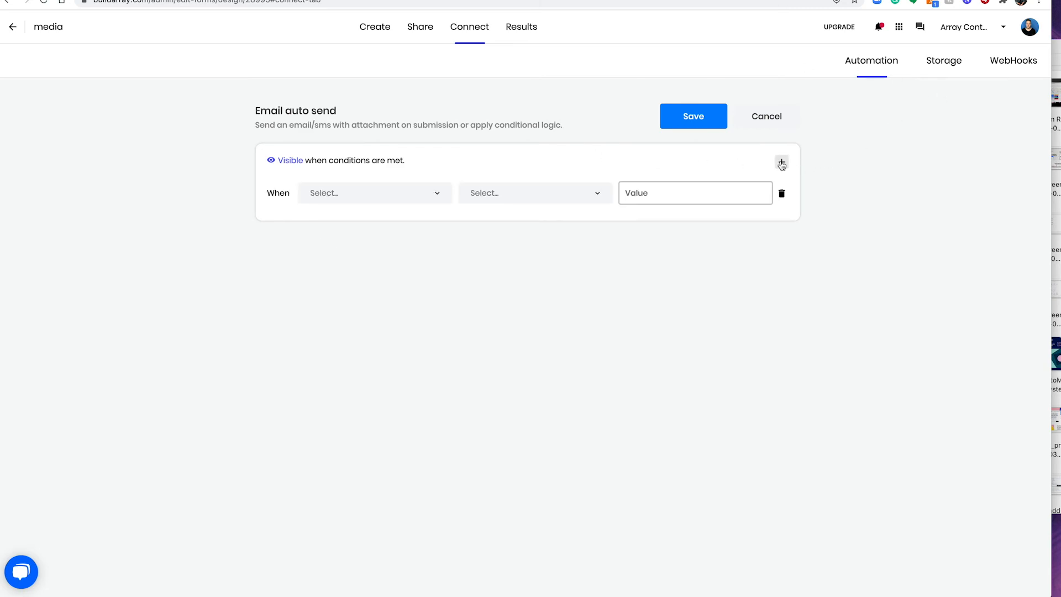
pyautogui.click(409, 194)
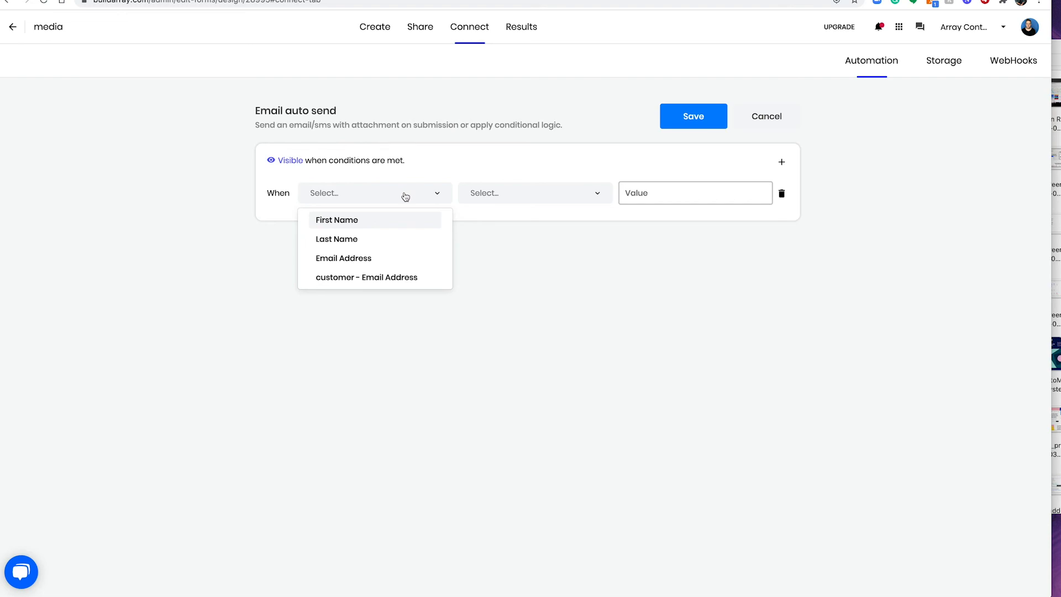
pyautogui.click(386, 279)
pyautogui.click(544, 202)
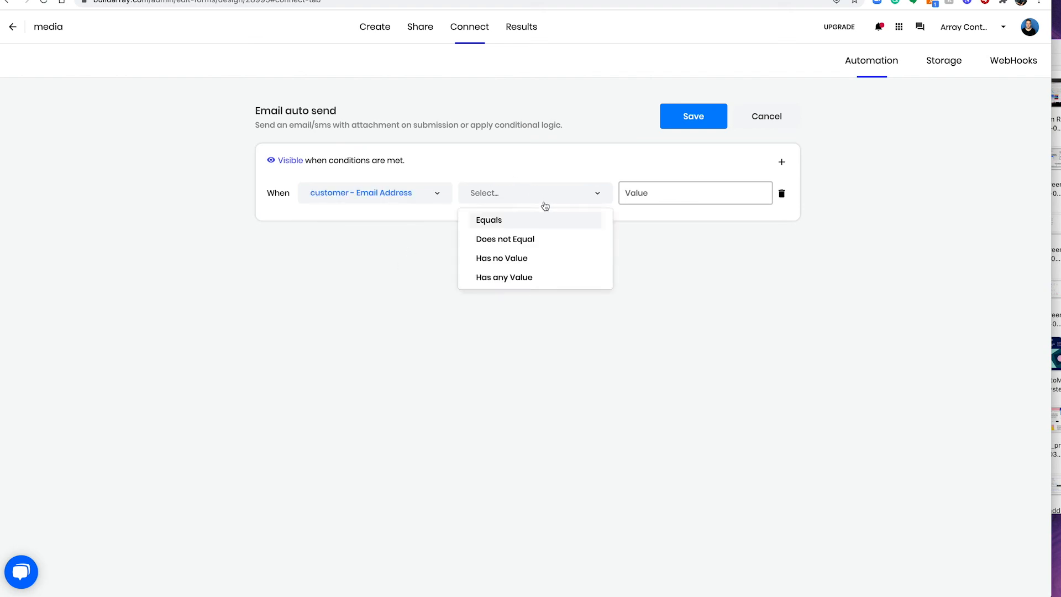